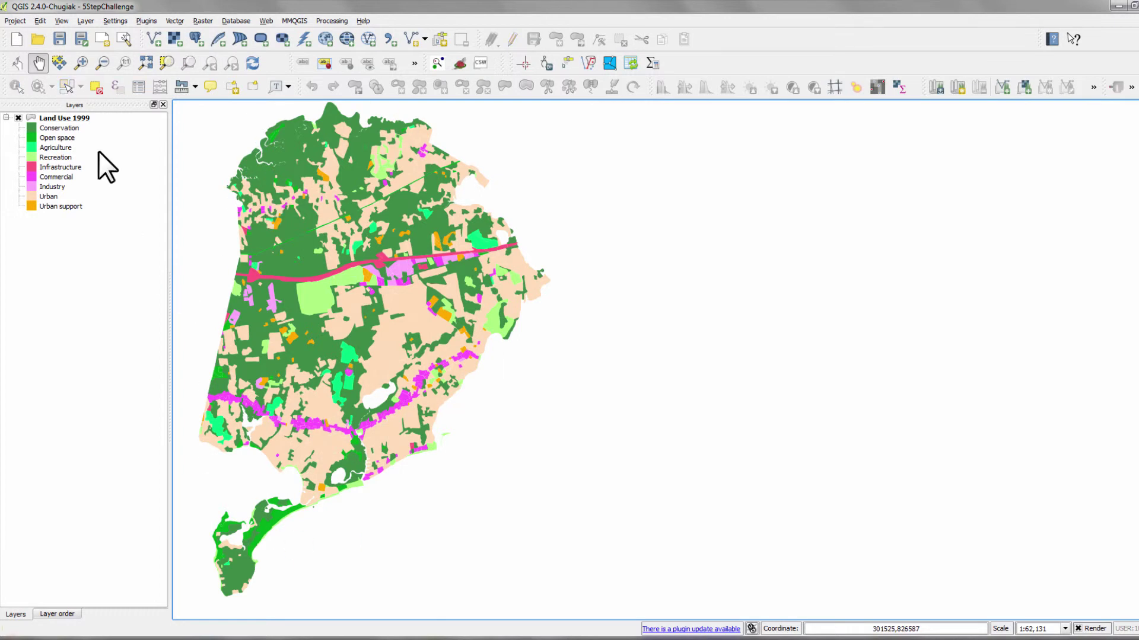
Step: Open the project file 5StepChallenge.qgs from the TheChallenge folder
{"action": "left_click", "coordinate": [15, 22]}
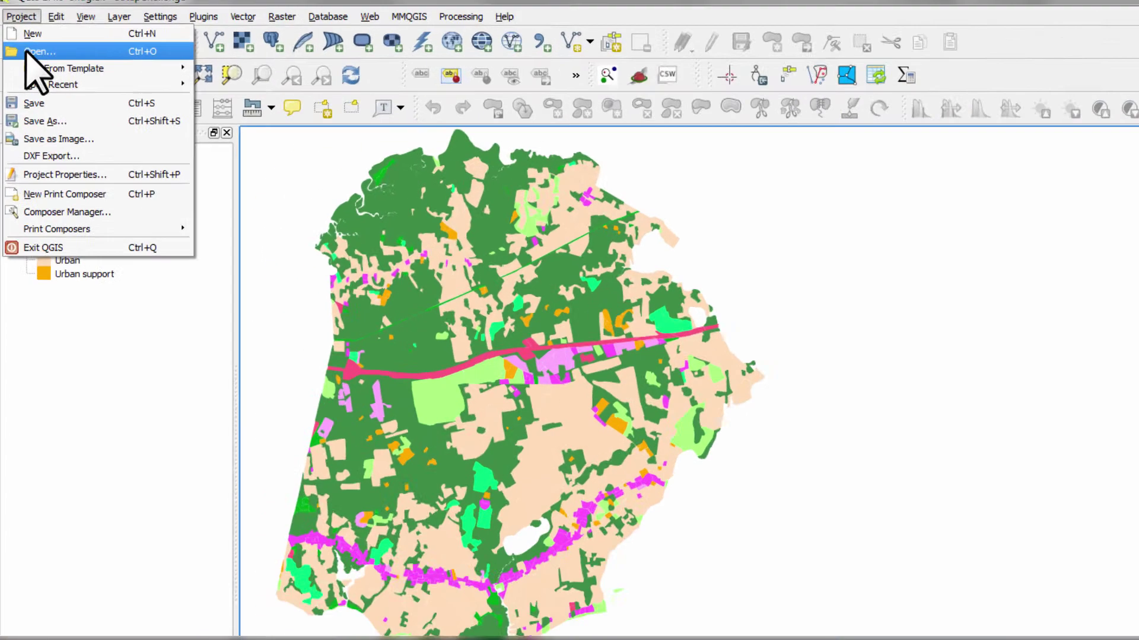
{"action": "left_click", "coordinate": [27, 52]}
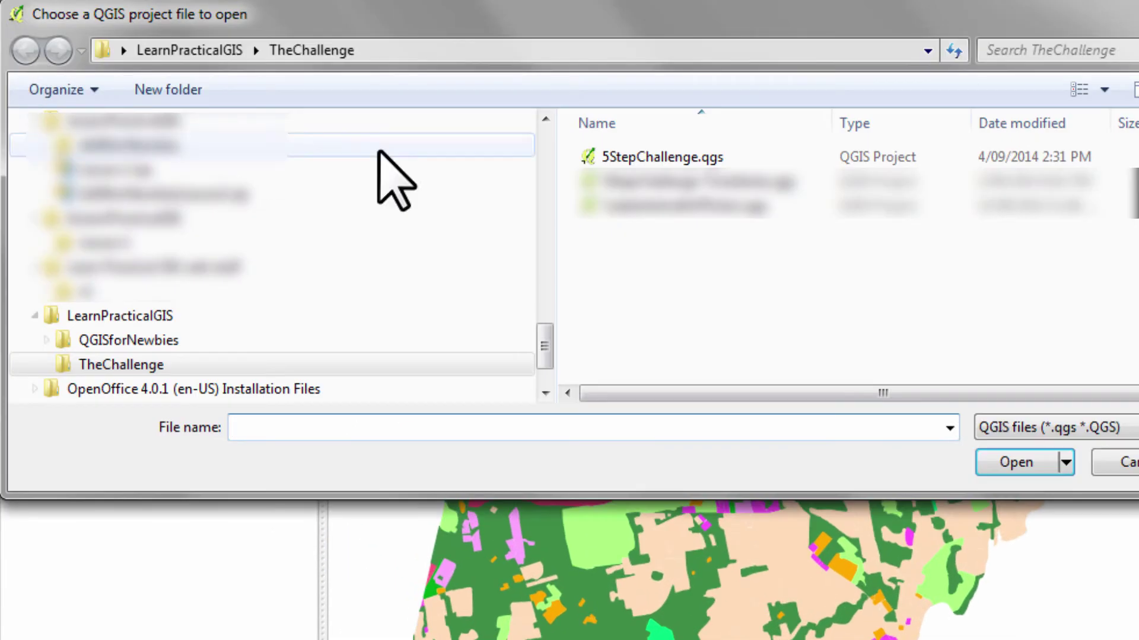
{"action": "left_click", "coordinate": [611, 157]}
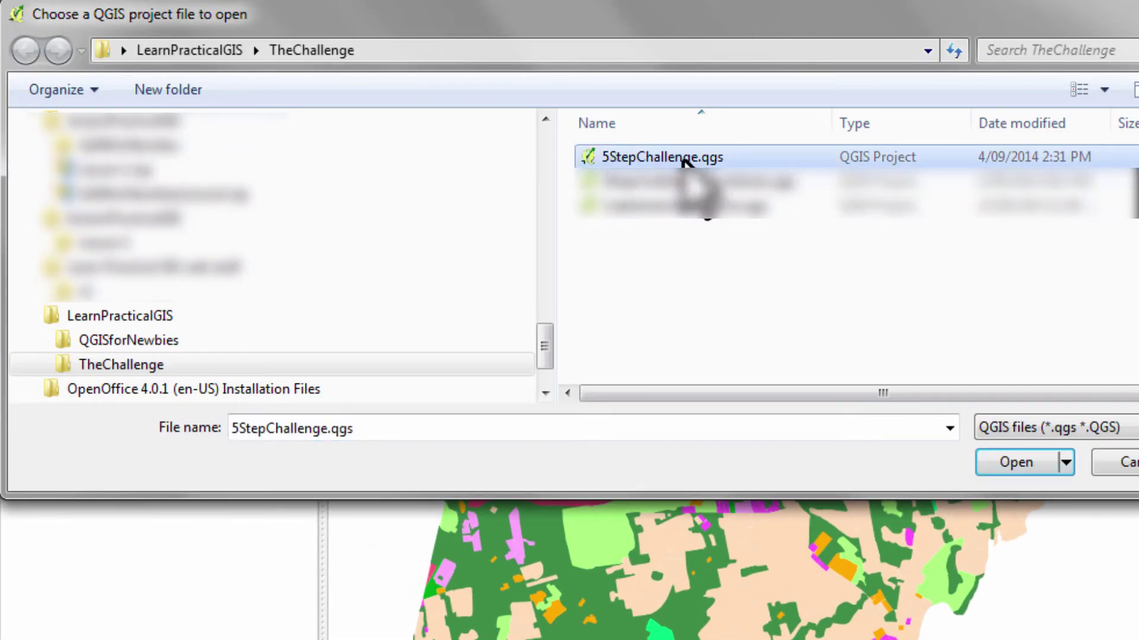
{"action": "left_click", "coordinate": [1016, 462]}
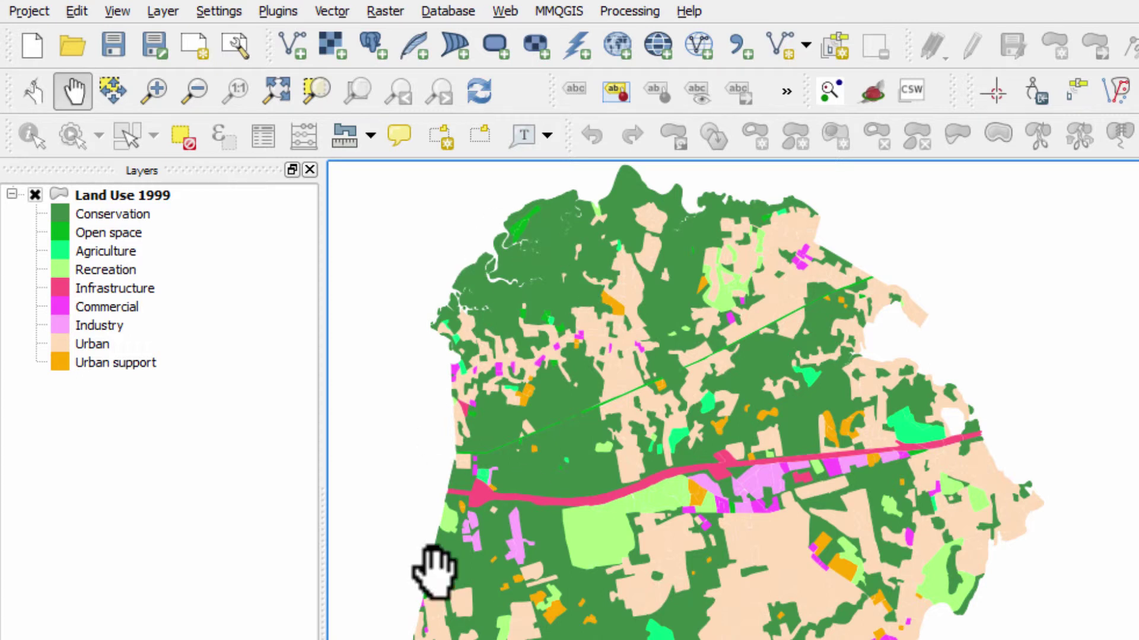
Step: Add the shapefile LandUse1971_1999.shp from the TheChallenge folder to the project as a vector layer
{"action": "left_click", "coordinate": [291, 44]}
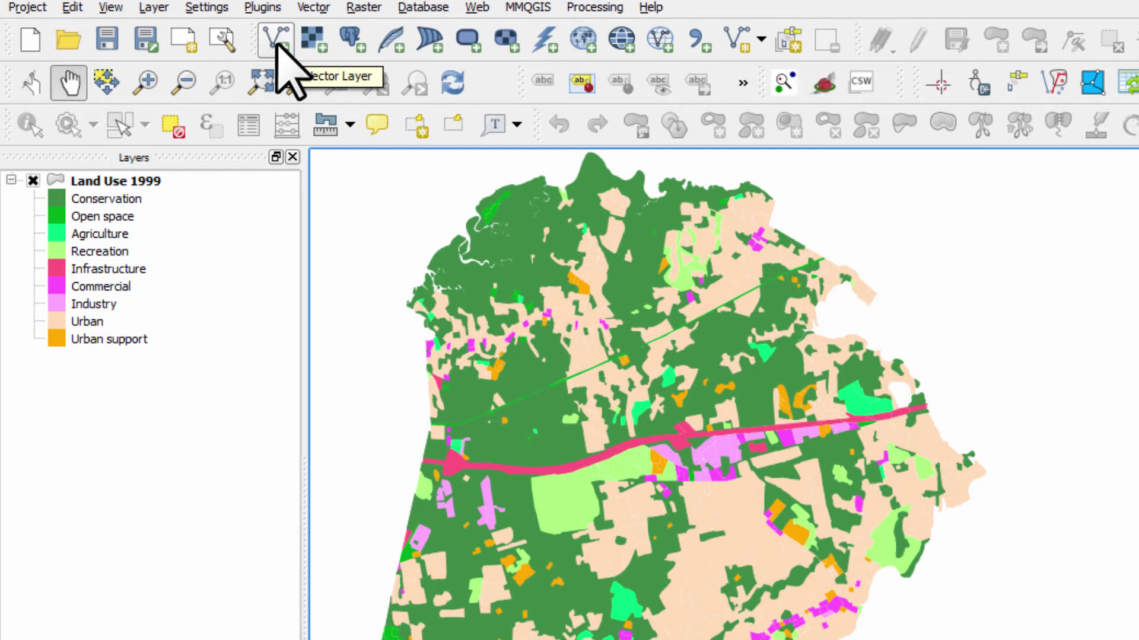
{"action": "left_click", "coordinate": [276, 41]}
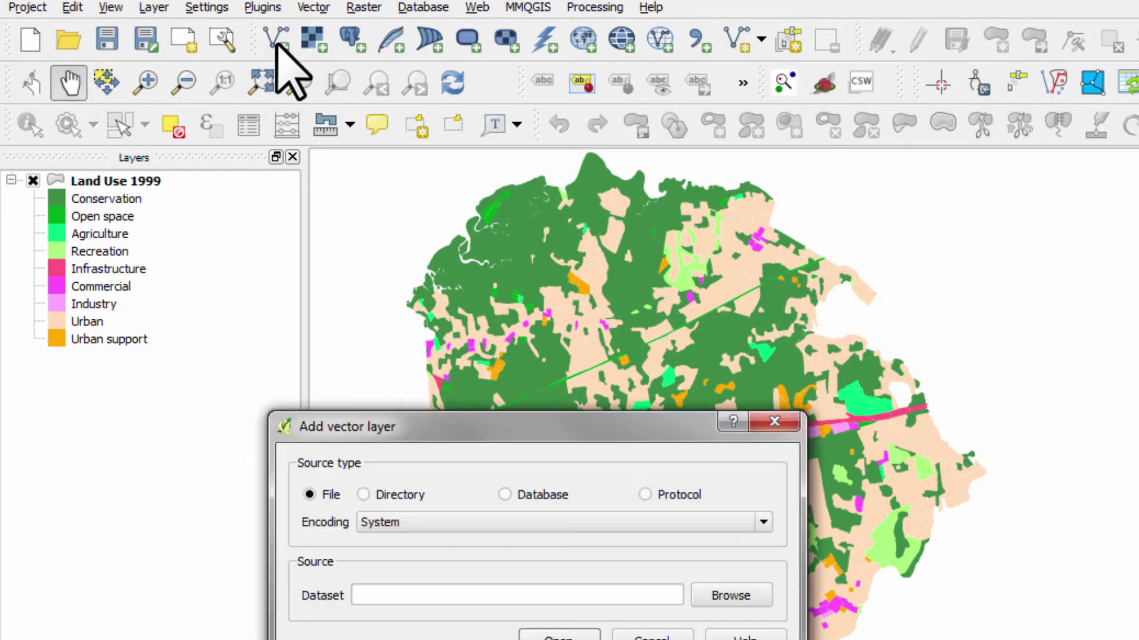
{"action": "left_click", "coordinate": [725, 596]}
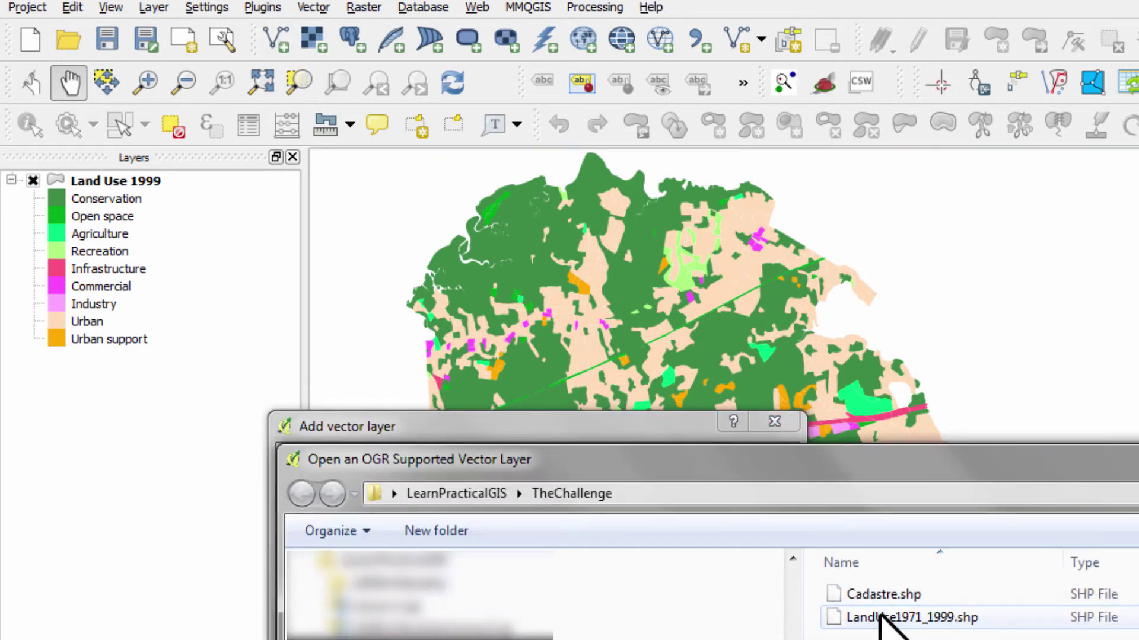
{"action": "left_click", "coordinate": [857, 619]}
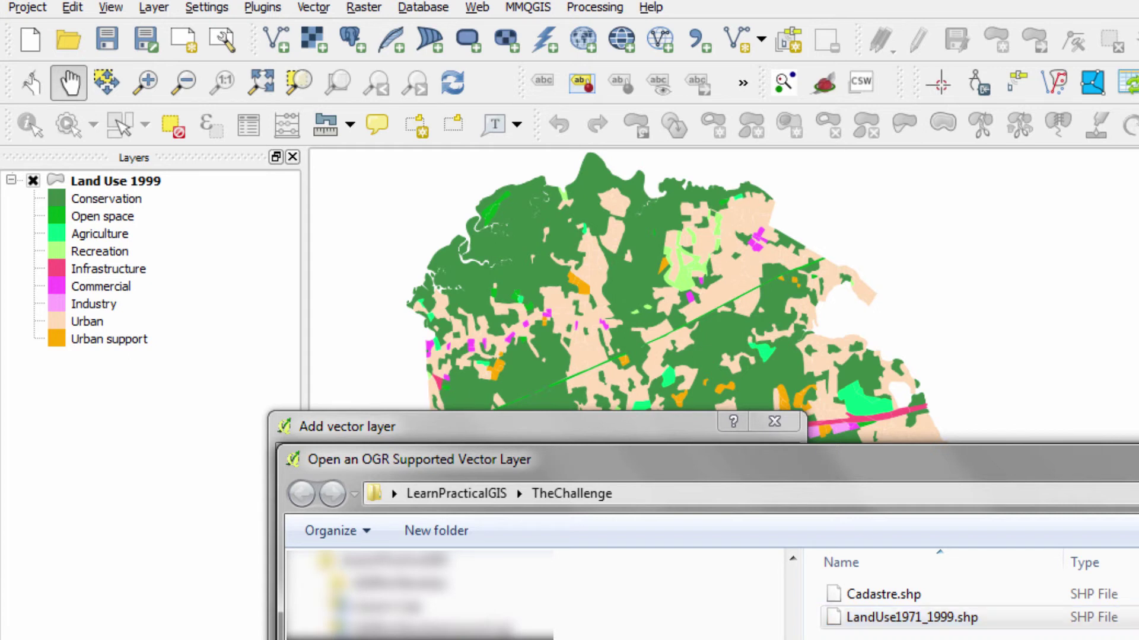
{"action": "key", "text": "Return"}
{"action": "key", "text": "Return"}
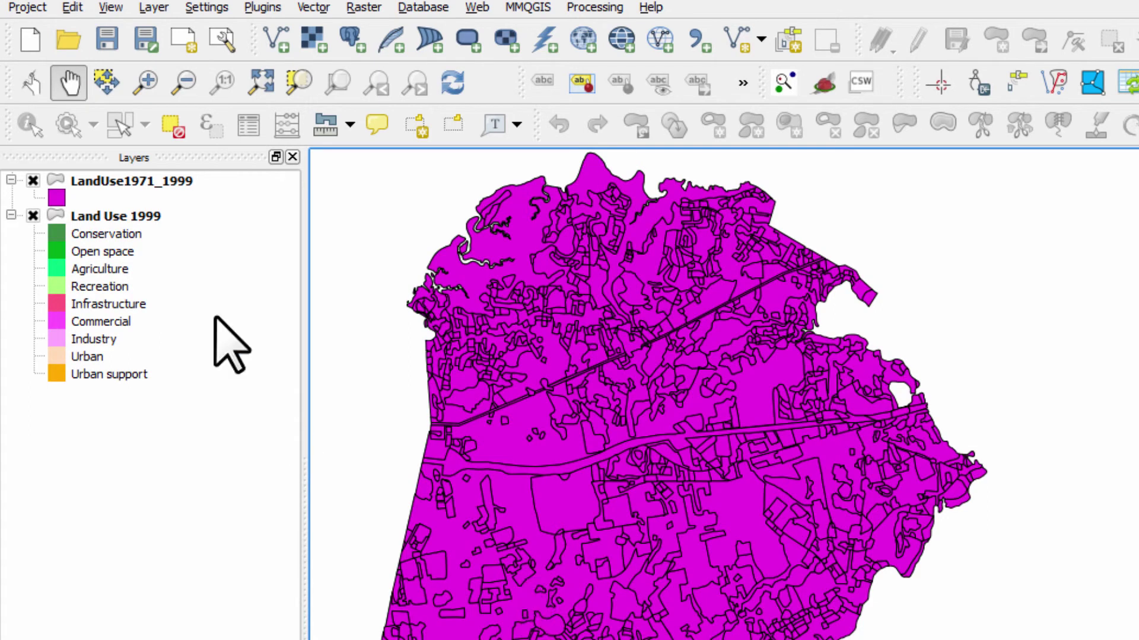
Step: Set the simple fill style of the LandUse1971_1999 layer to No Brush and apply it
{"action": "left_click", "coordinate": [122, 186]}
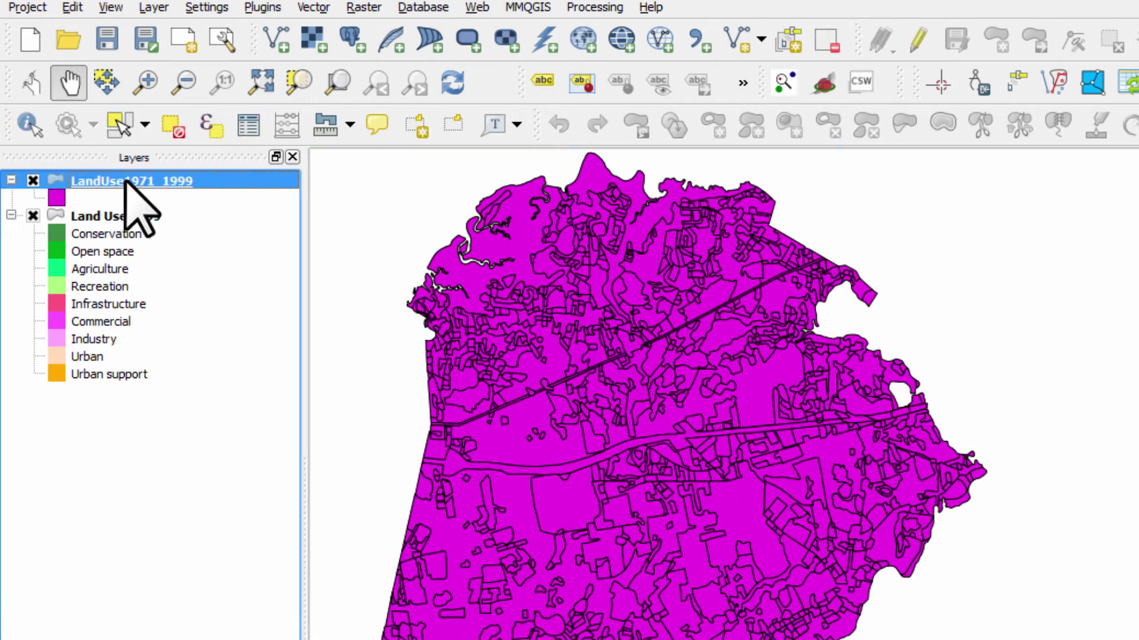
{"action": "right_click", "coordinate": [128, 184]}
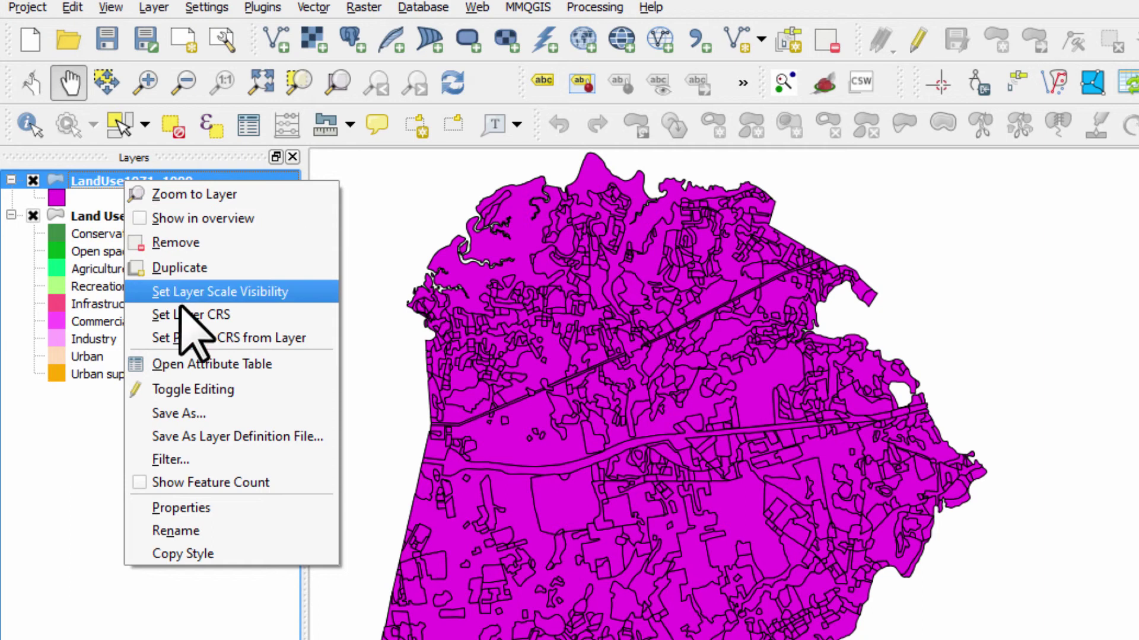
{"action": "left_click", "coordinate": [208, 508]}
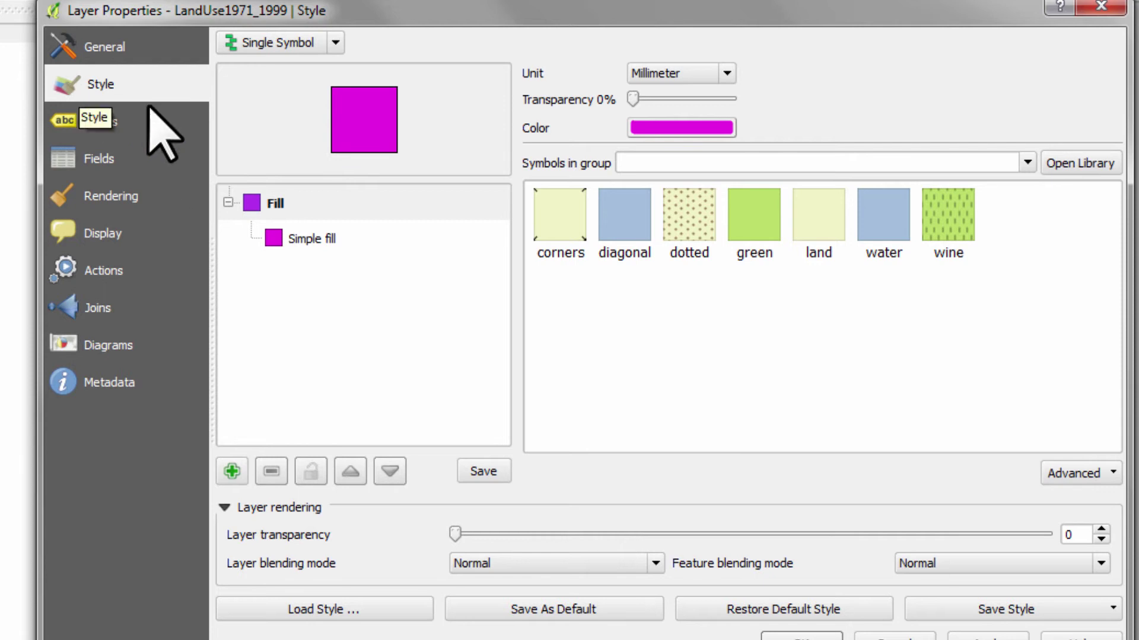
{"action": "left_click", "coordinate": [302, 240]}
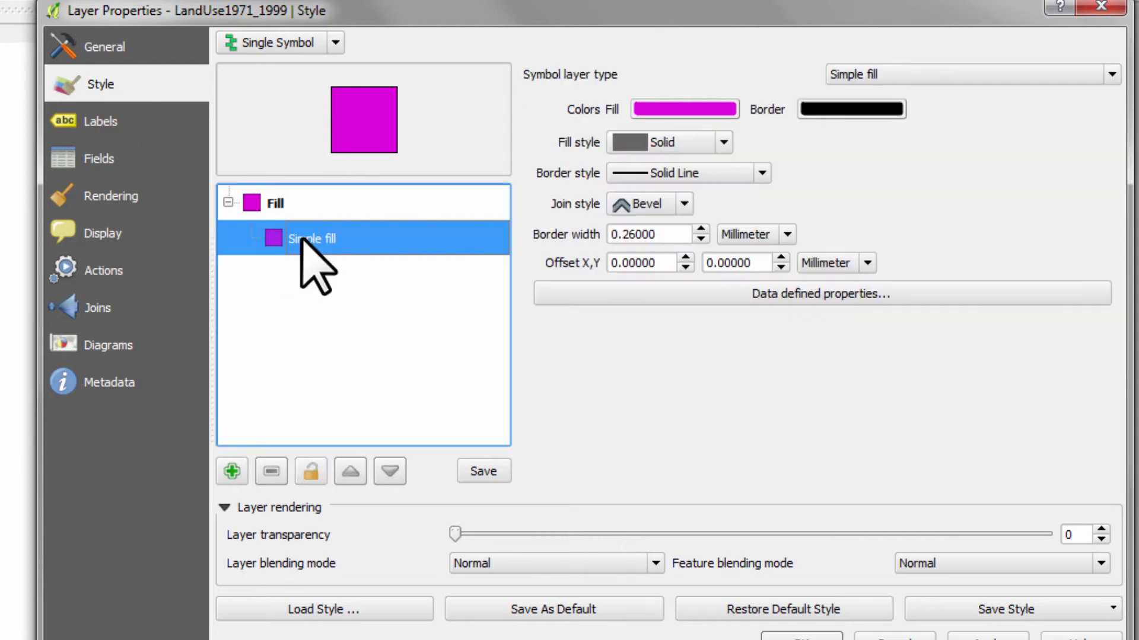
{"action": "left_click", "coordinate": [683, 146]}
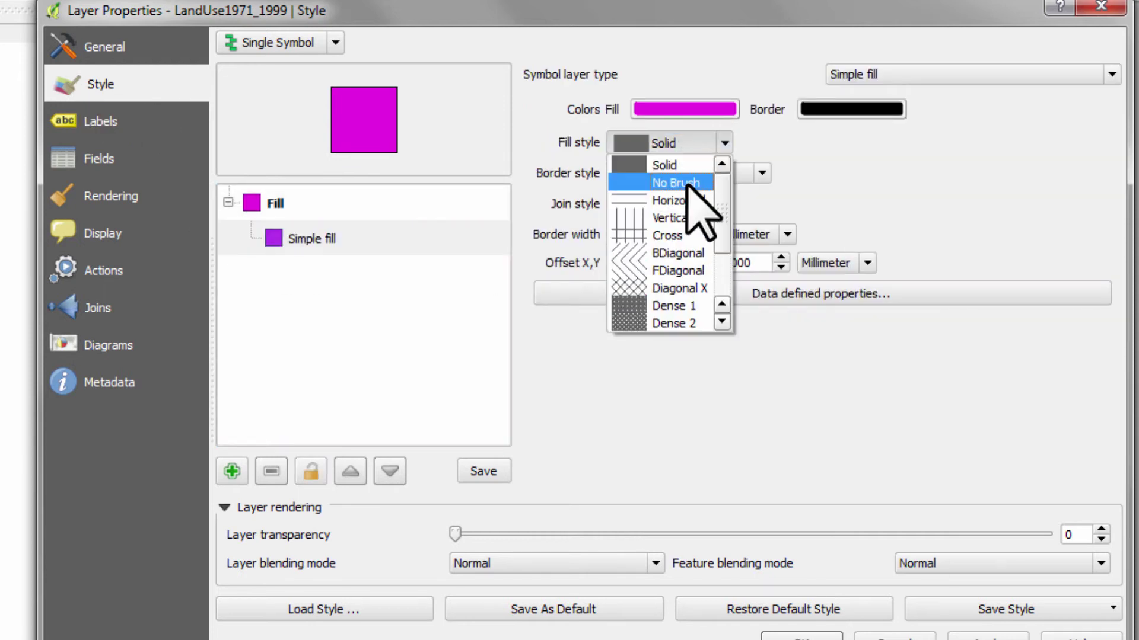
{"action": "left_click", "coordinate": [687, 184]}
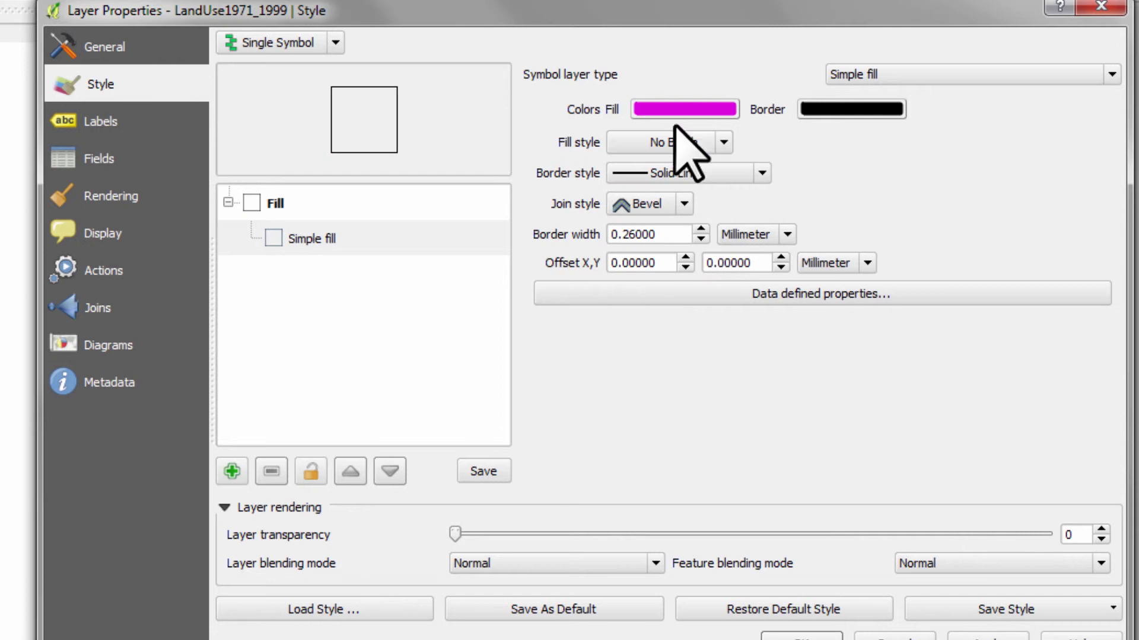
{"action": "left_click", "coordinate": [800, 636]}
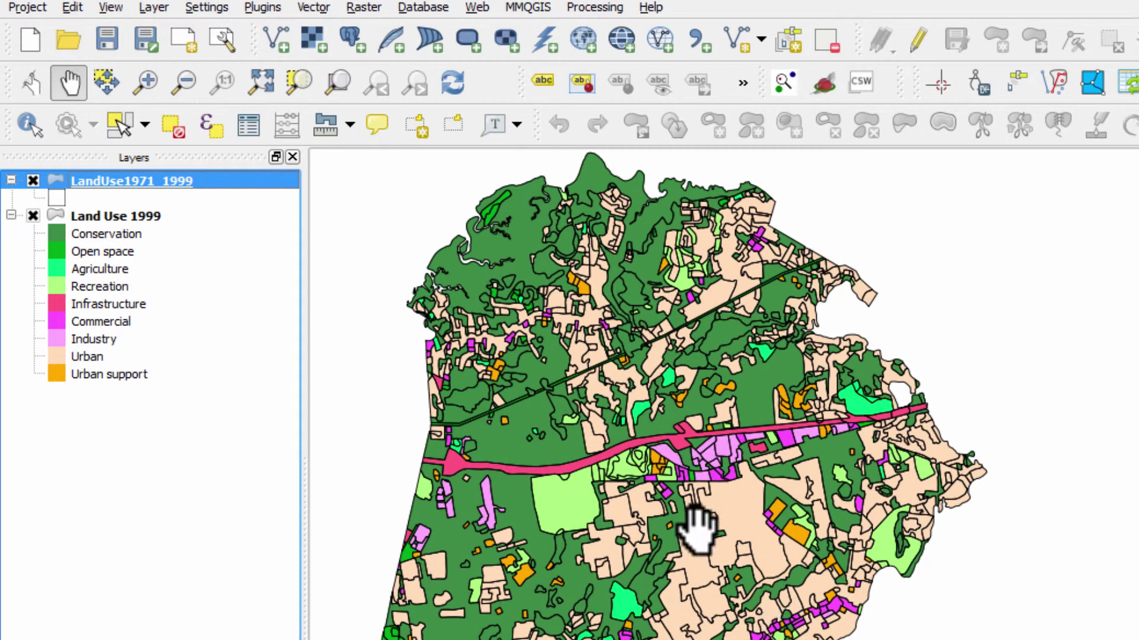
Step: Select the irregular conservation polygon beside the northwest coastal inlet in the LandUse1971_1999 layer
{"action": "left_click", "coordinate": [146, 84]}
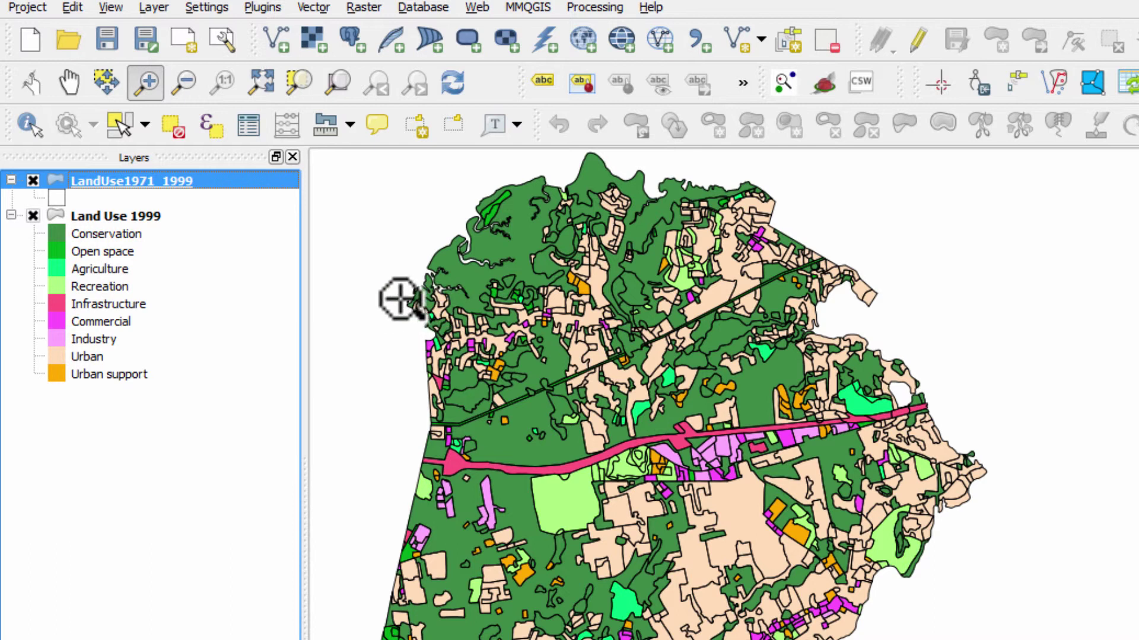
{"action": "left_click_drag", "start_coordinate": [376, 300], "coordinate": [501, 282]}
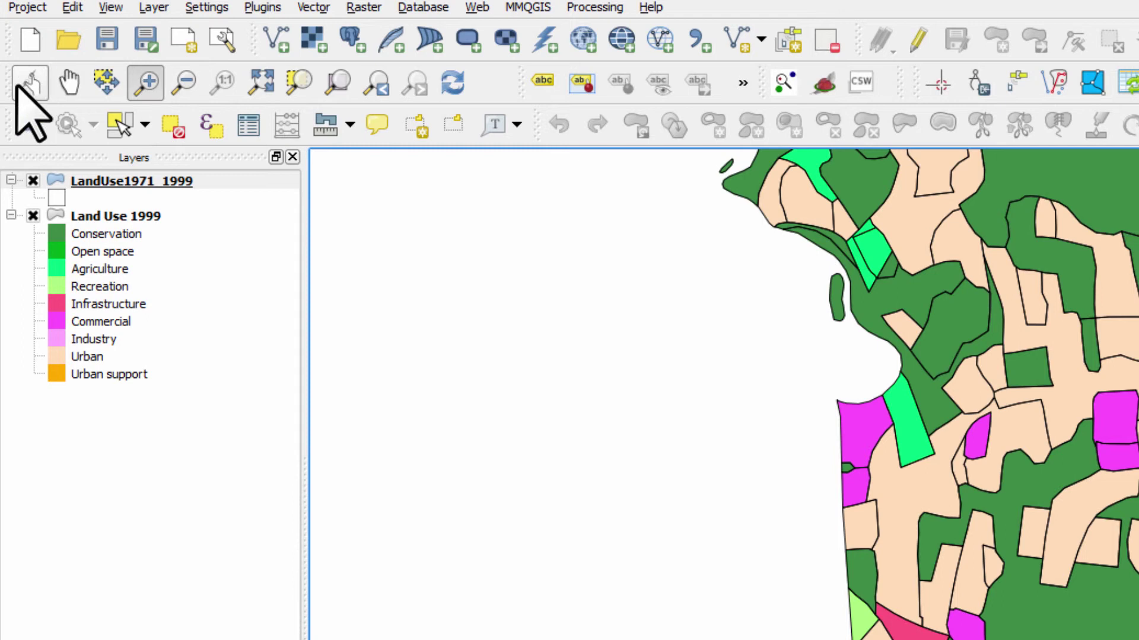
{"action": "left_click", "coordinate": [67, 83]}
{"action": "left_click_drag", "start_coordinate": [928, 356], "coordinate": [424, 309]}
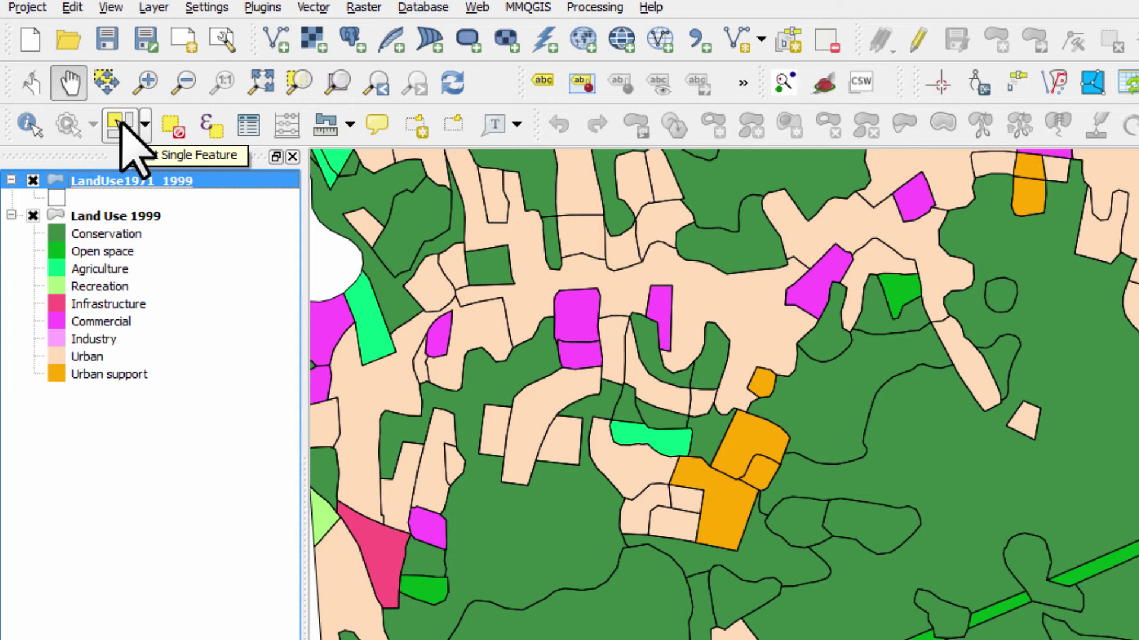
{"action": "left_click", "coordinate": [119, 119]}
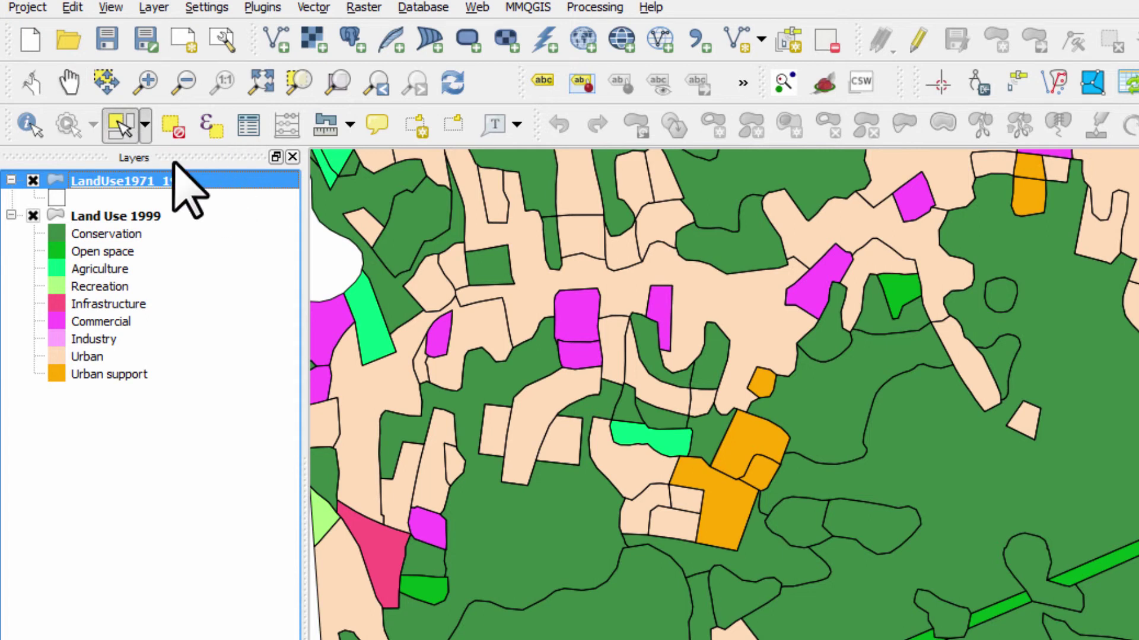
{"action": "left_click", "coordinate": [391, 284]}
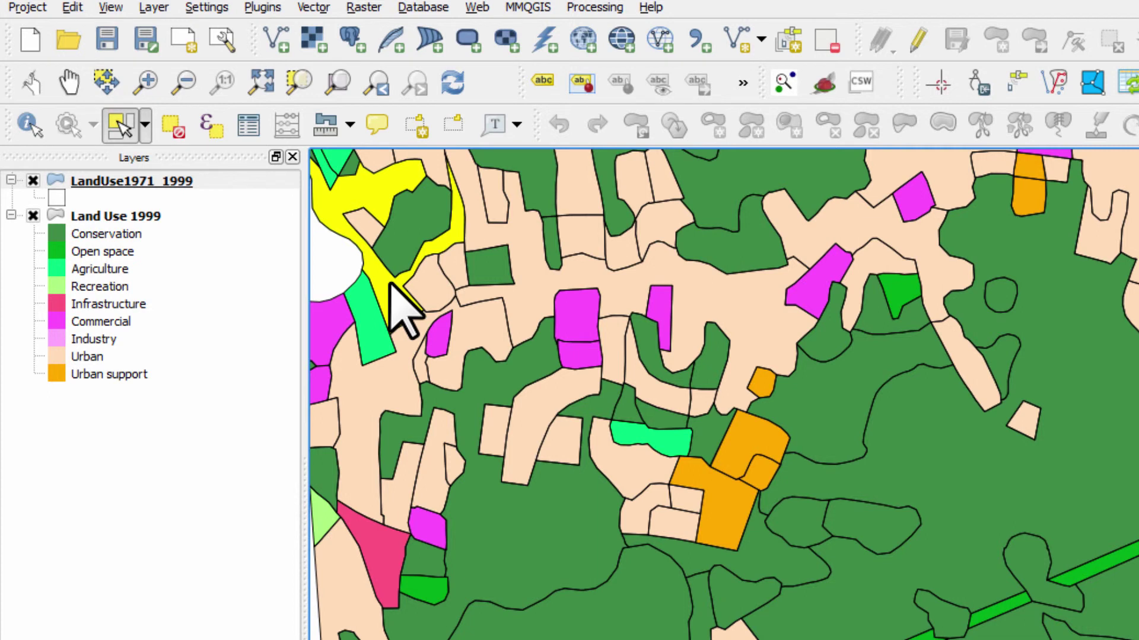
Step: Open the attribute table of LandUse1971_1999 beside the selected polygon and bring the selected record to the top
{"action": "left_click", "coordinate": [250, 129]}
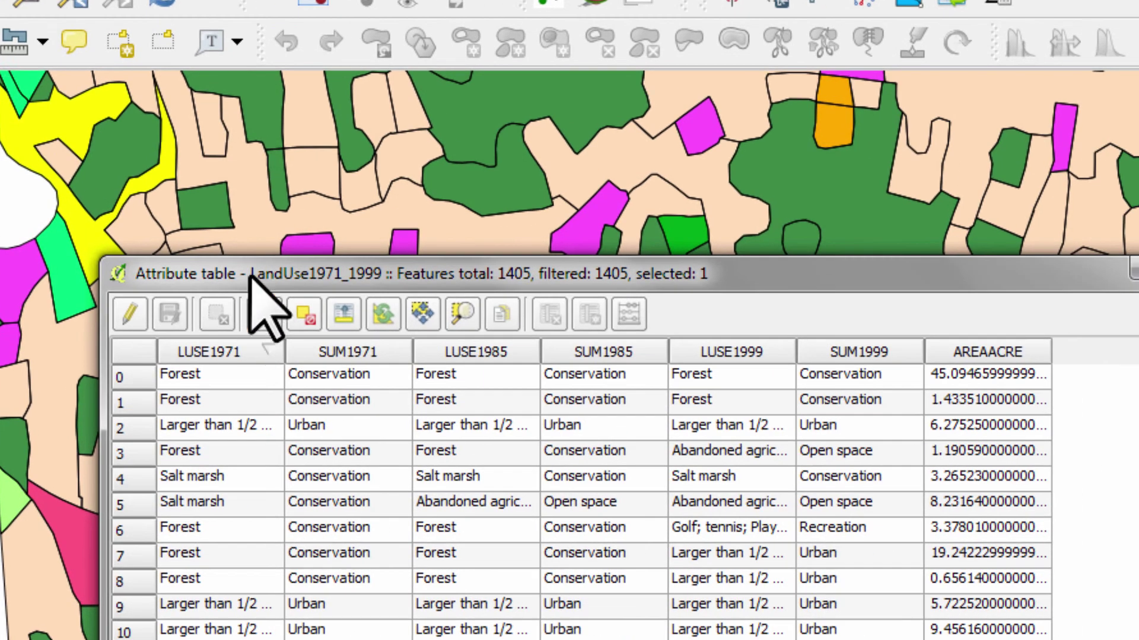
{"action": "left_click_drag", "start_coordinate": [252, 272], "coordinate": [353, 103]}
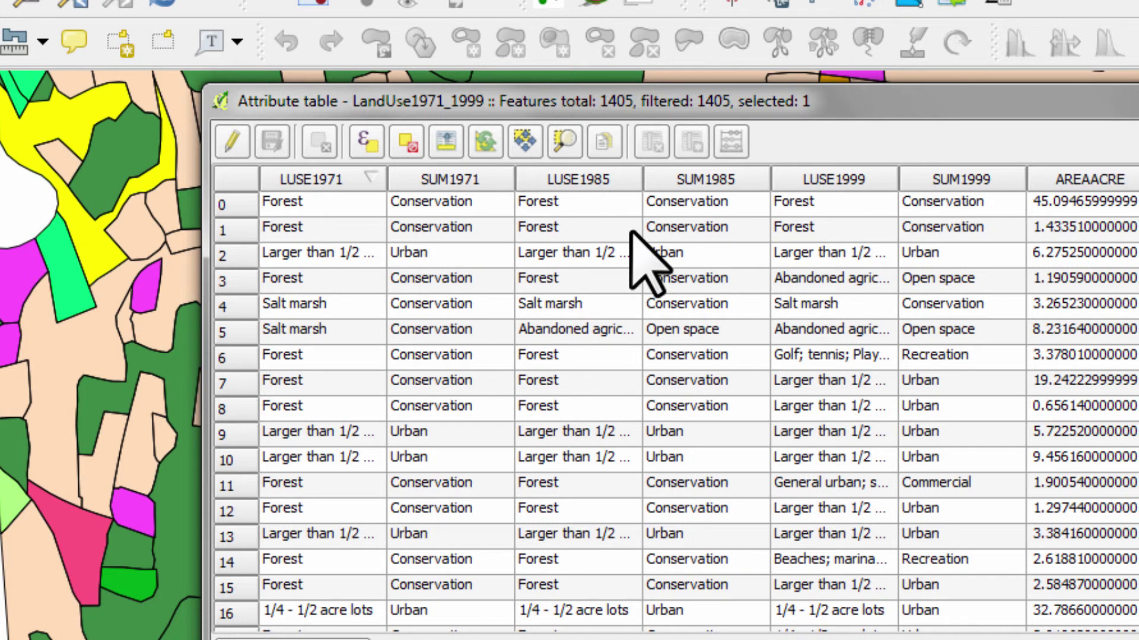
{"action": "left_click", "coordinate": [446, 146]}
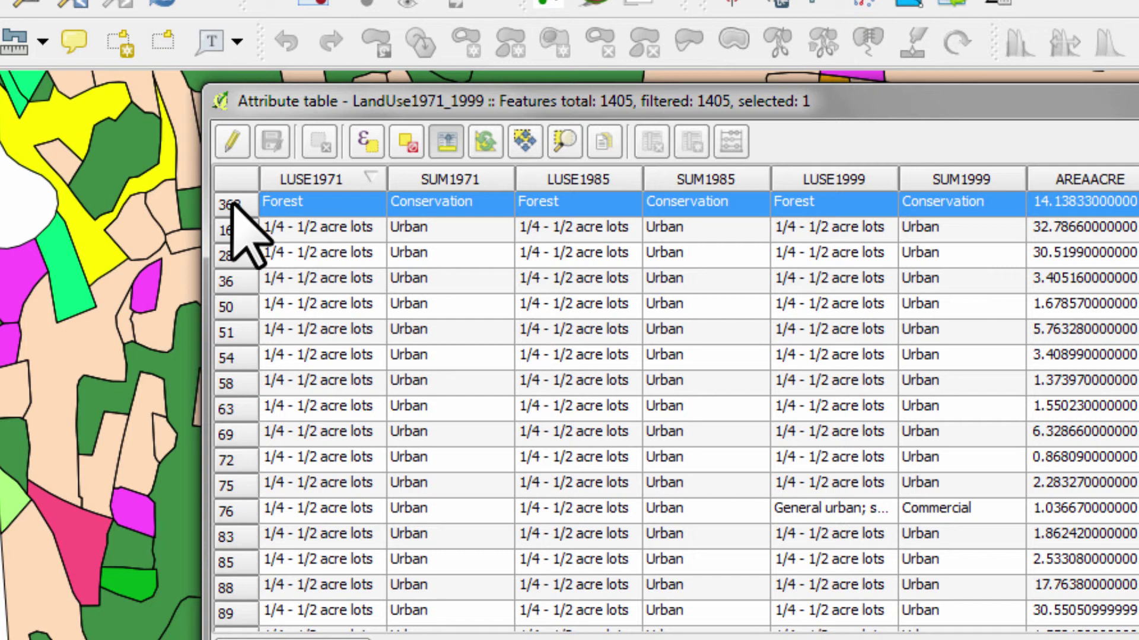
Step: Select the small urban polygon near the inlet, then the large urban polygon south of it, checking each one's attribute record
{"action": "left_click", "coordinate": [138, 231]}
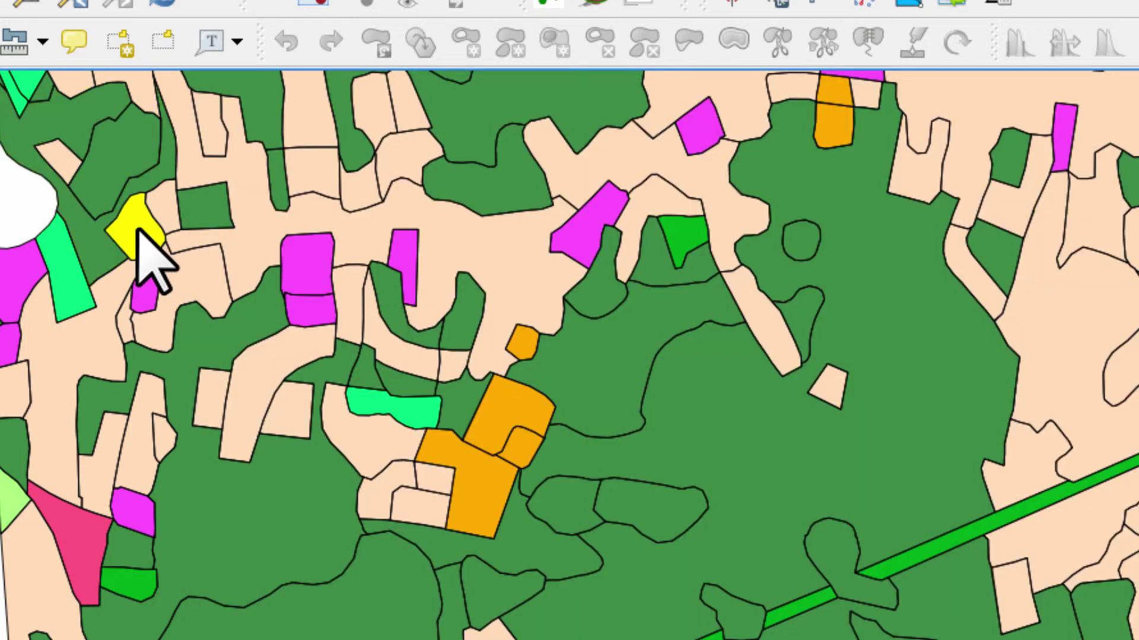
{"action": "key", "text": "alt+Tab"}
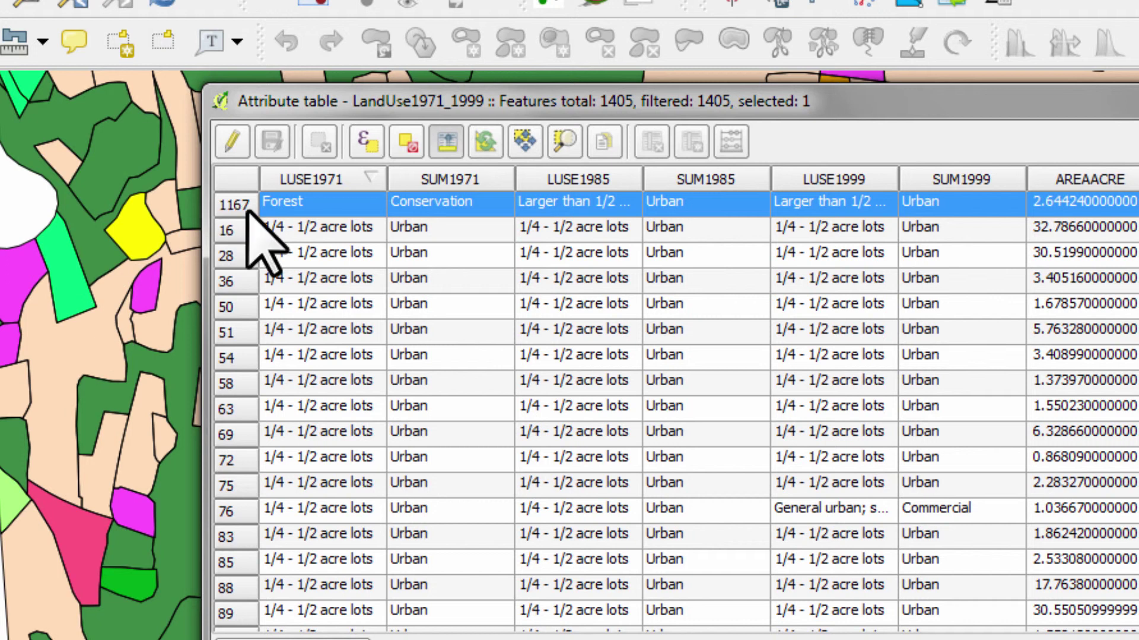
{"action": "left_click", "coordinate": [117, 291]}
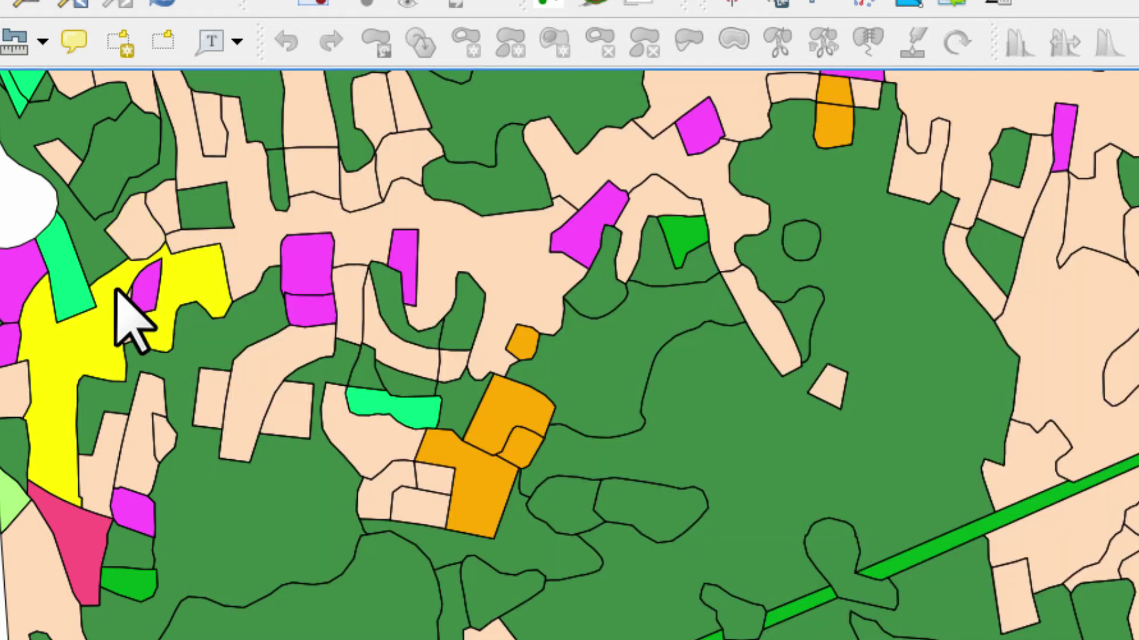
{"action": "key", "text": "alt+Tab"}
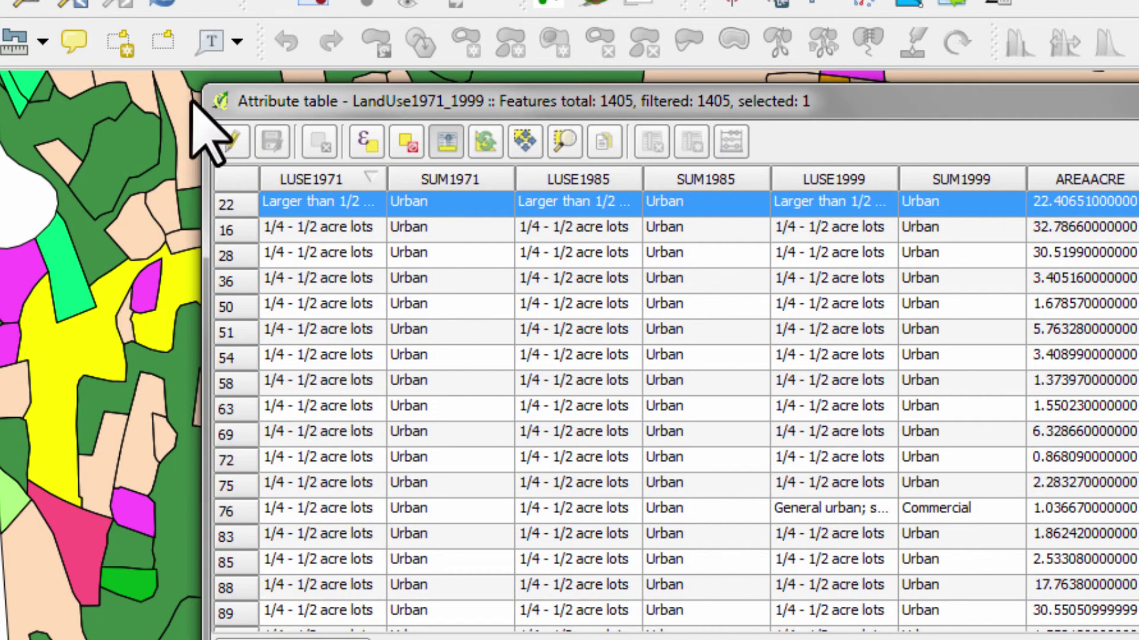